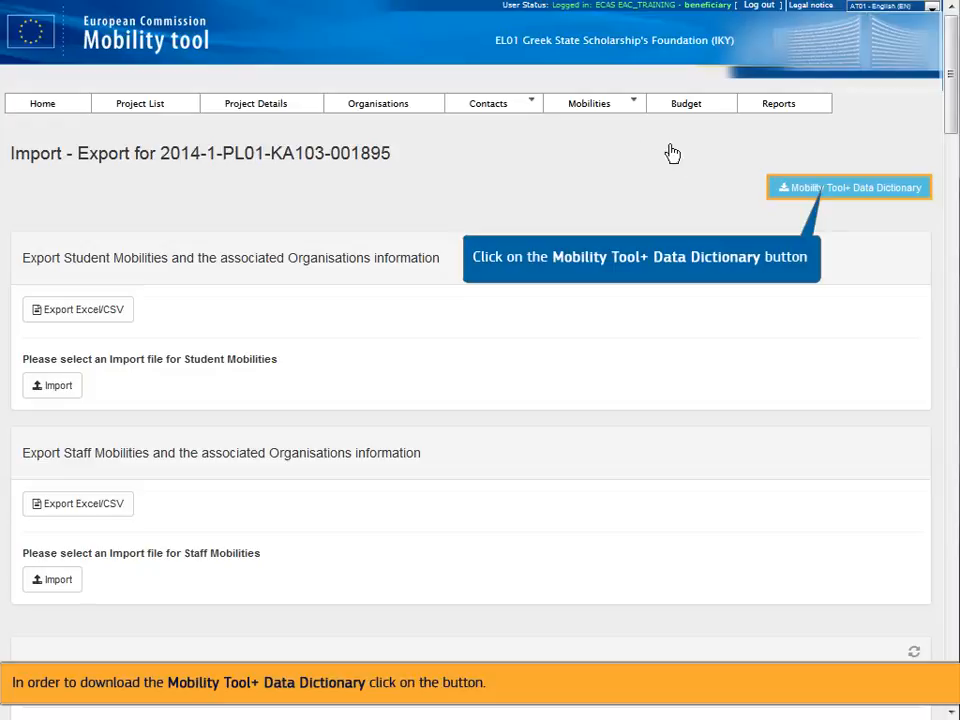
Step: Open the Mobility Tool+ Data Dictionary PDF and export the student mobilities as a CSV file, choosing to save it
left_click(836, 196)
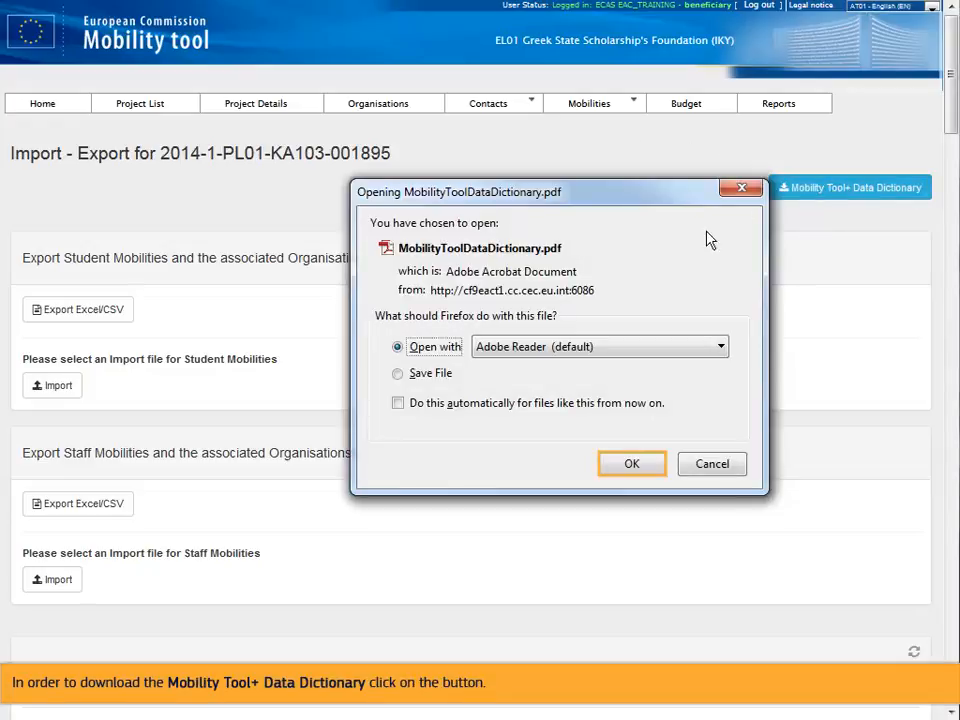
left_click(632, 464)
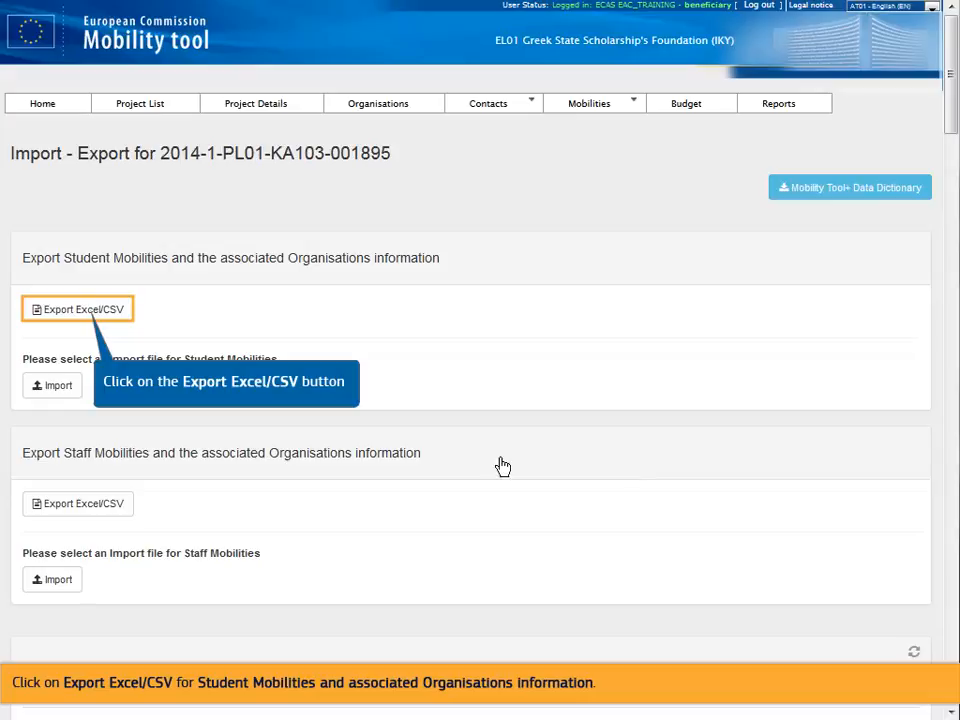
left_click(86, 320)
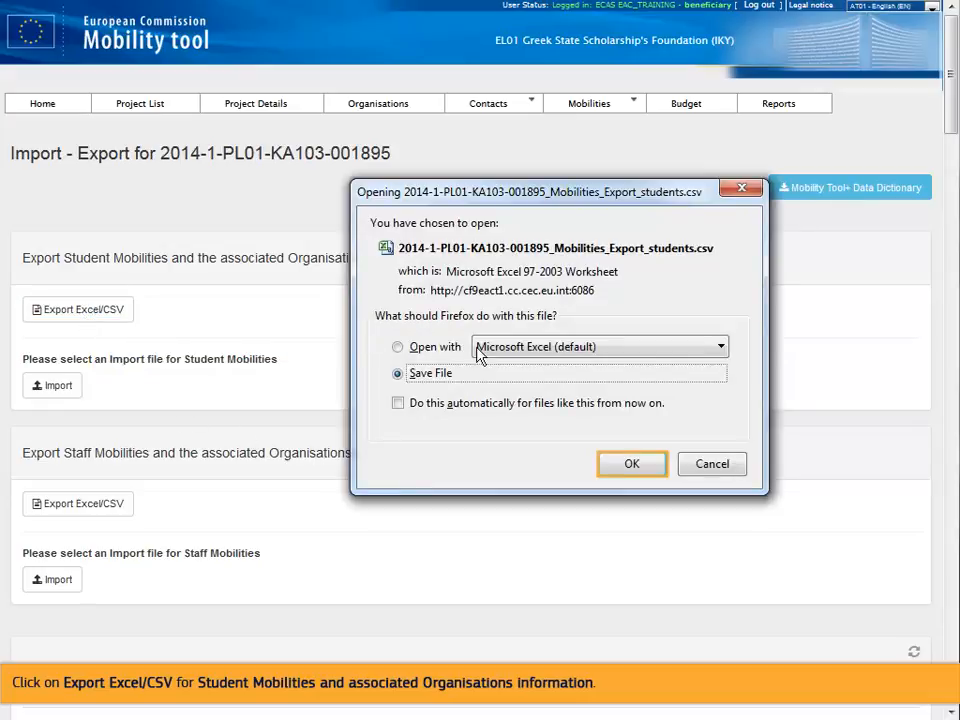
left_click(624, 466)
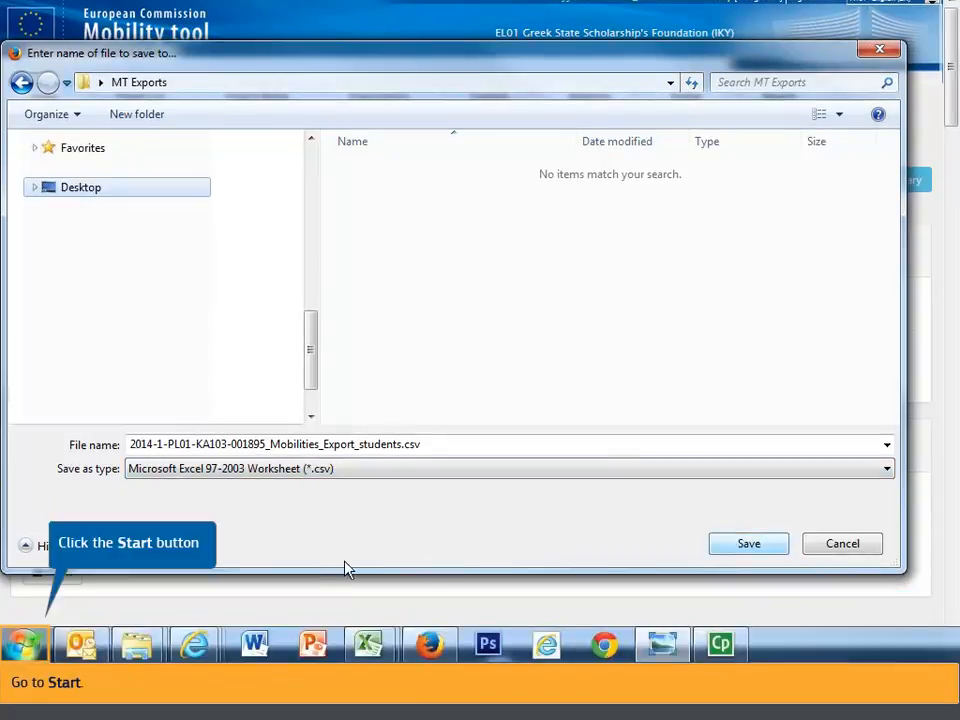
Step: Search the computer for "excel" and start Microsoft Excel 2010
left_click(22, 641)
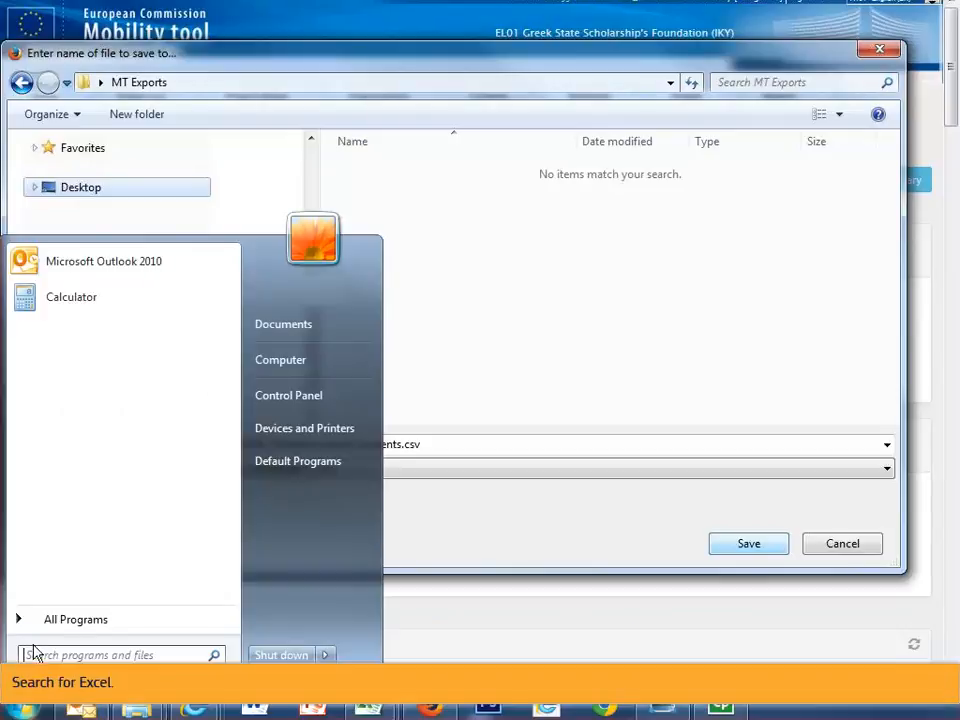
type("excel")
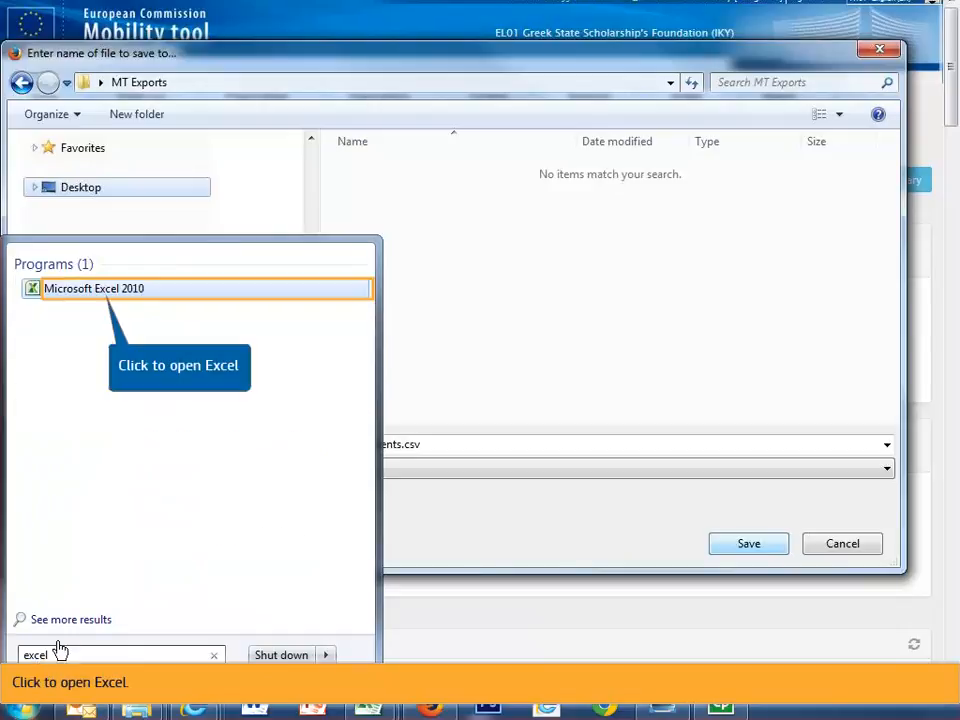
left_click(97, 292)
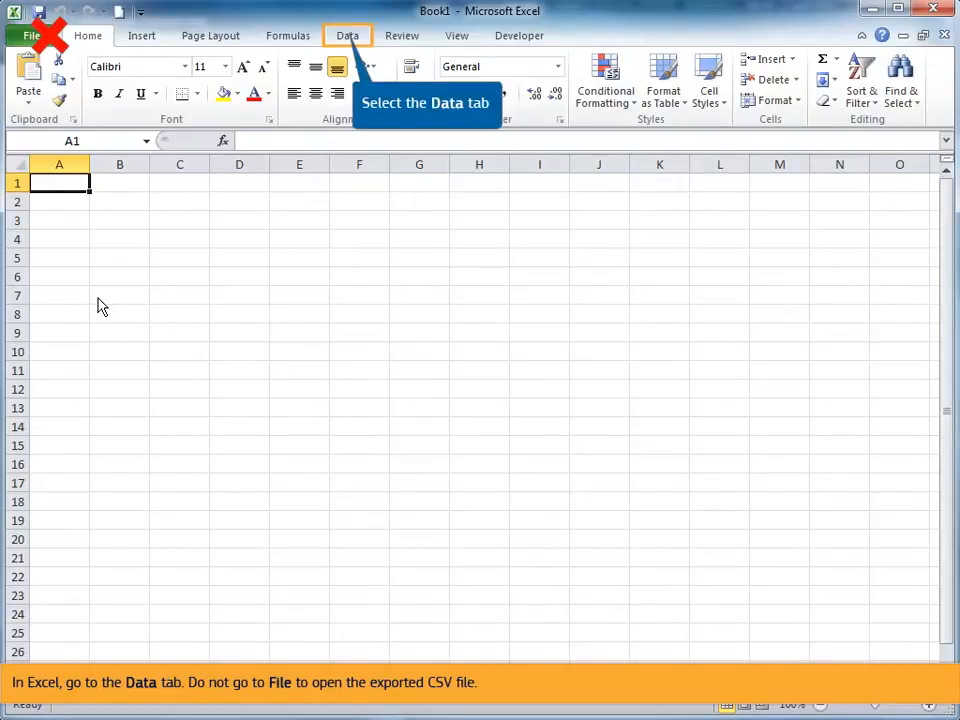
Step: Start a text import of the exported students CSV file from the MT Exports folder into the blank workbook
left_click(345, 37)
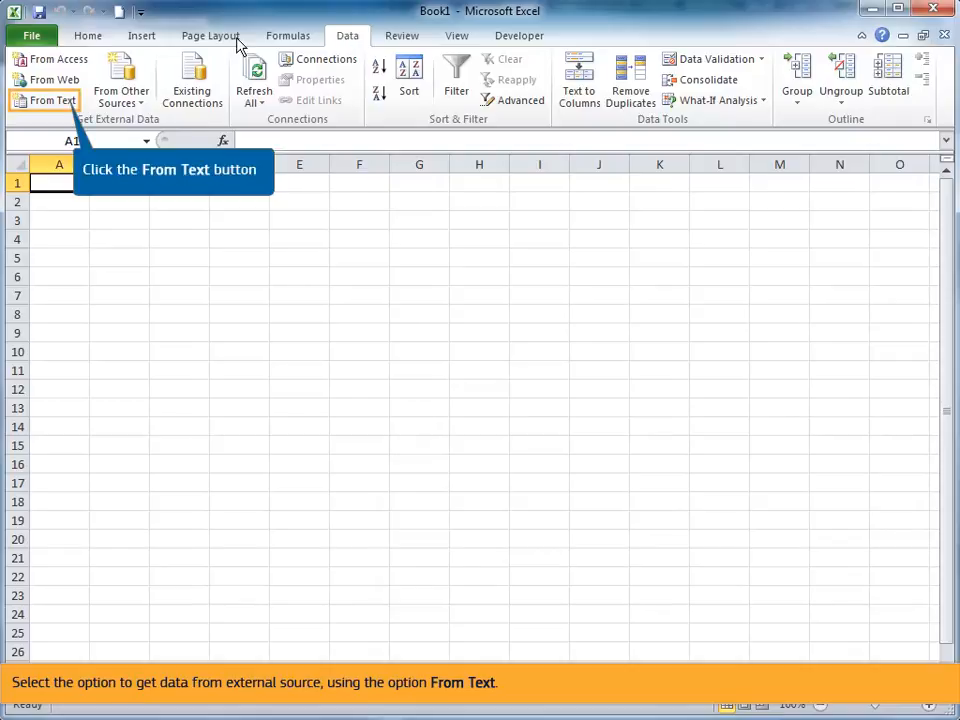
left_click(62, 100)
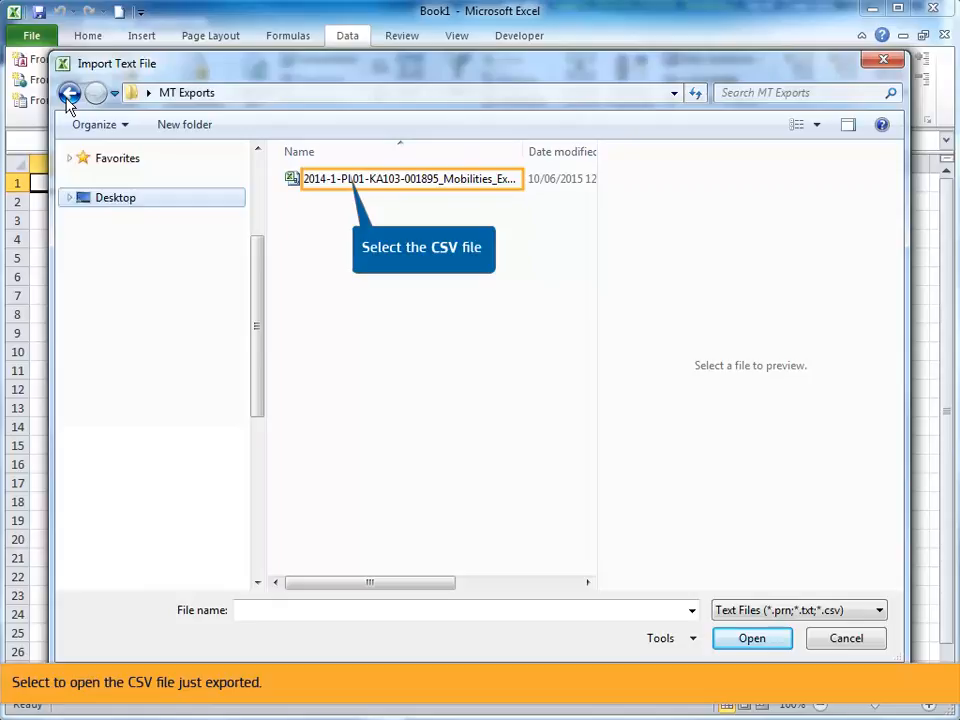
left_click(343, 180)
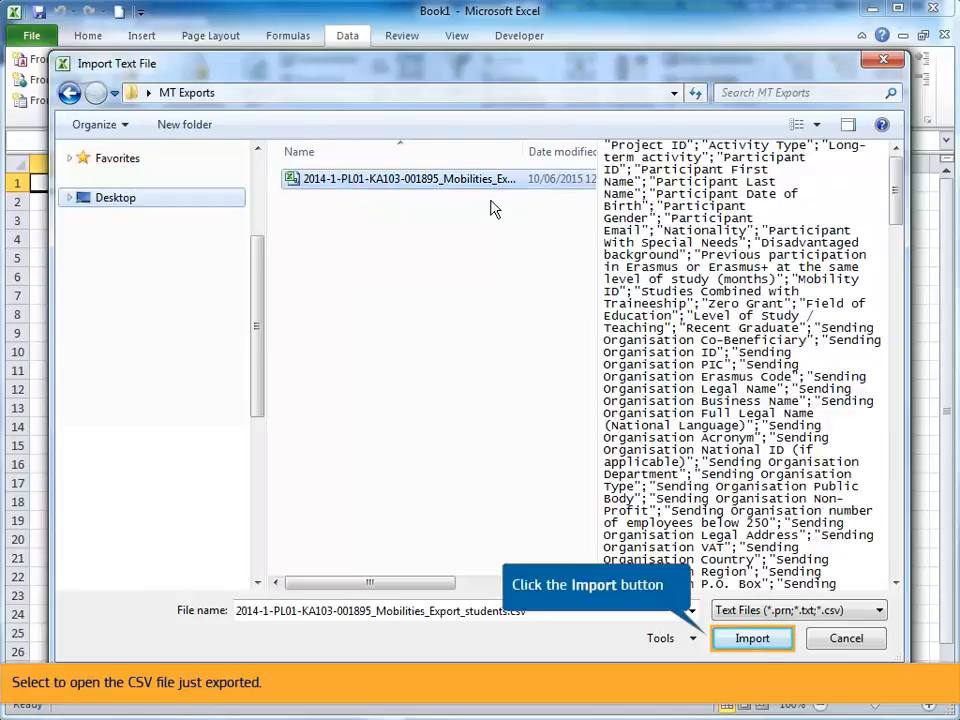
left_click(740, 637)
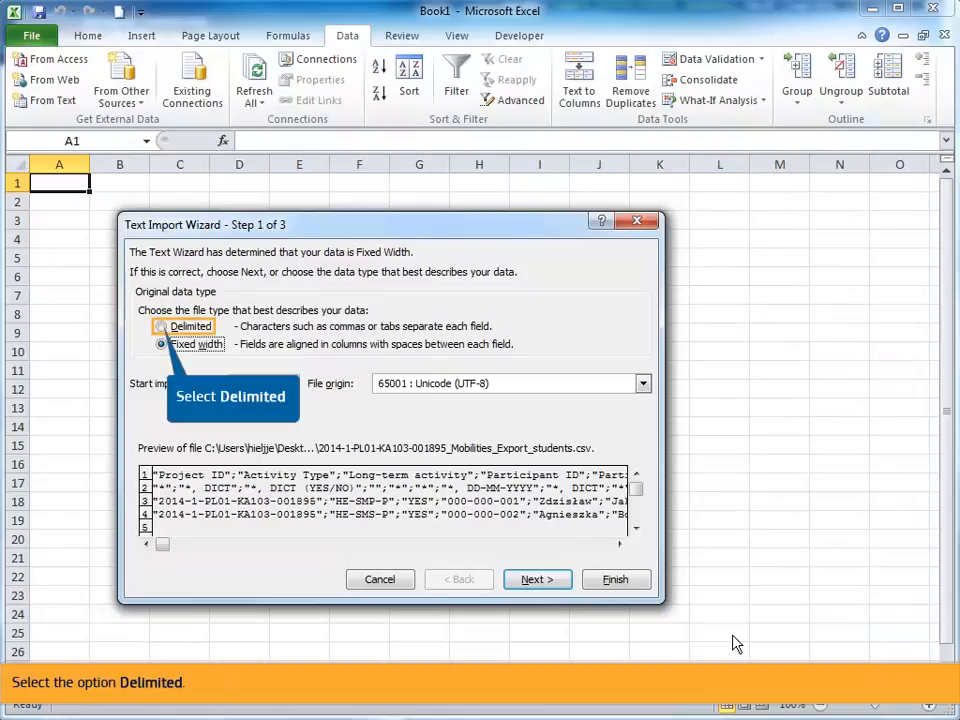
Step: Set the import to delimited data split by semicolons, with a point as decimal separator and a comma as thousands separator
left_click(163, 329)
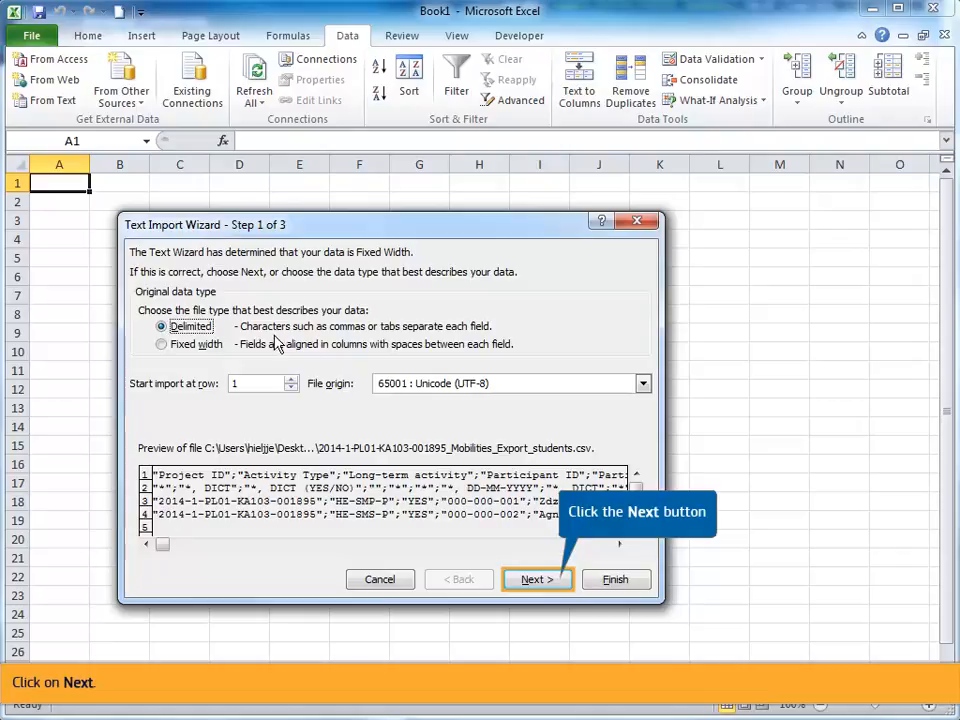
left_click(531, 583)
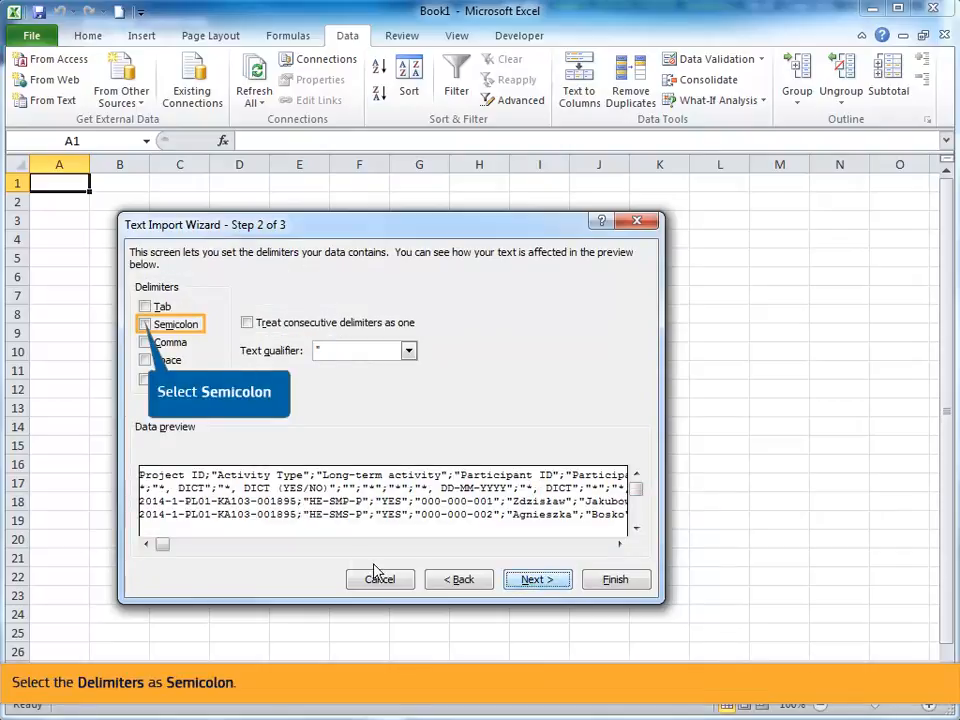
left_click(146, 325)
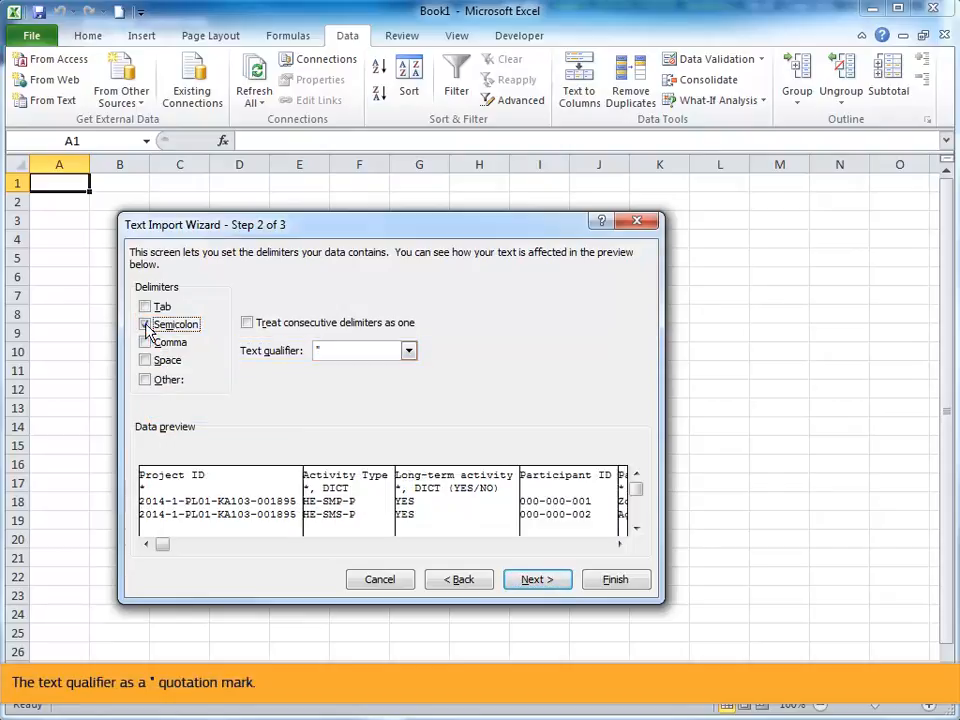
left_click(540, 578)
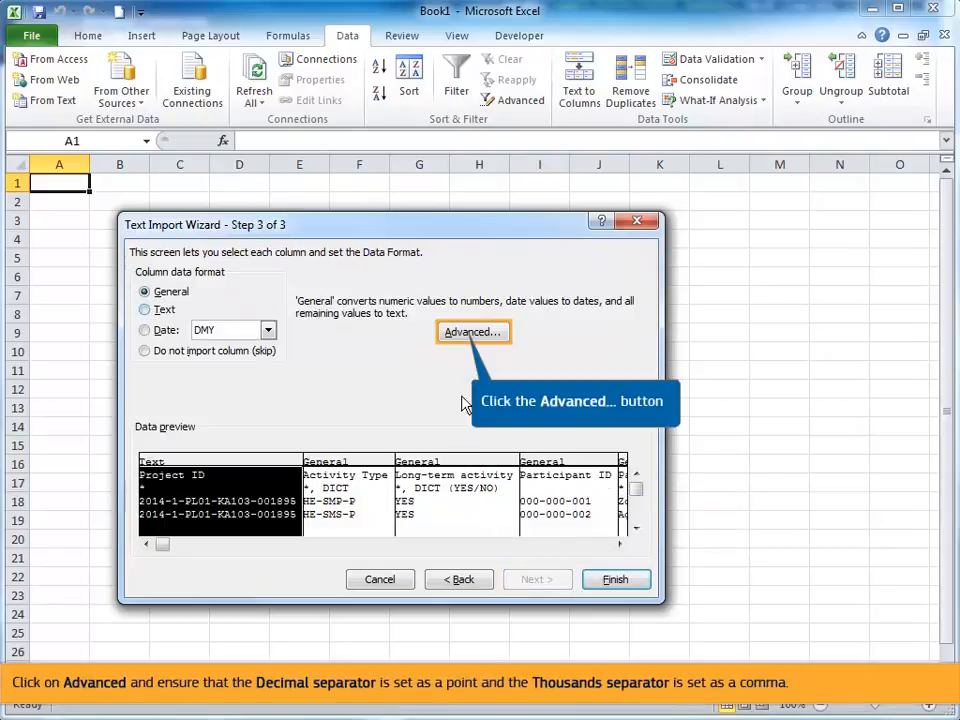
left_click(464, 336)
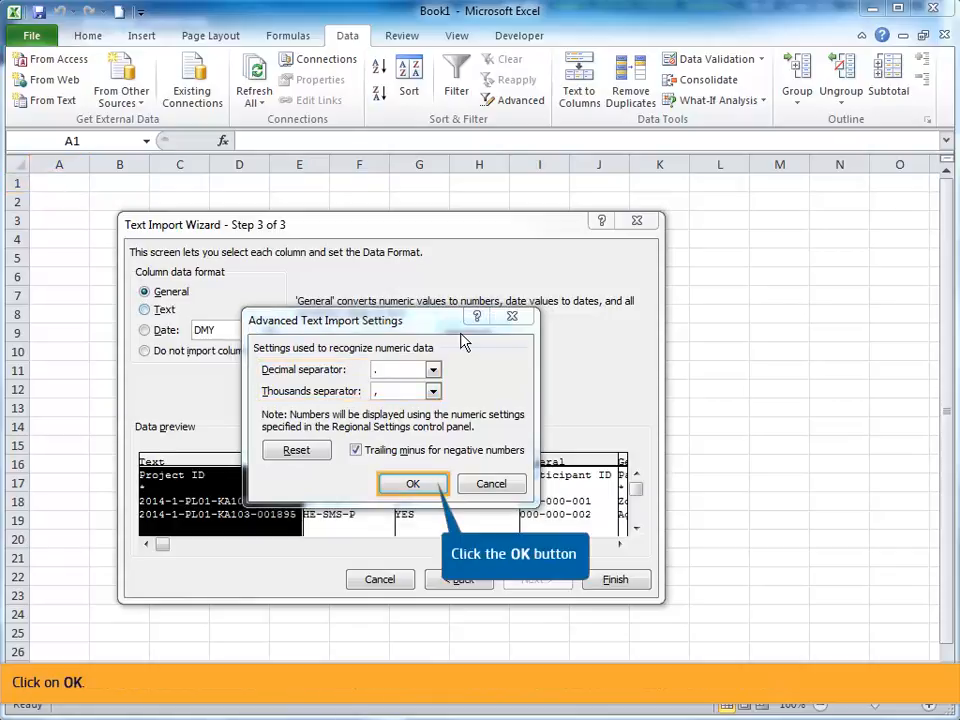
left_click(428, 484)
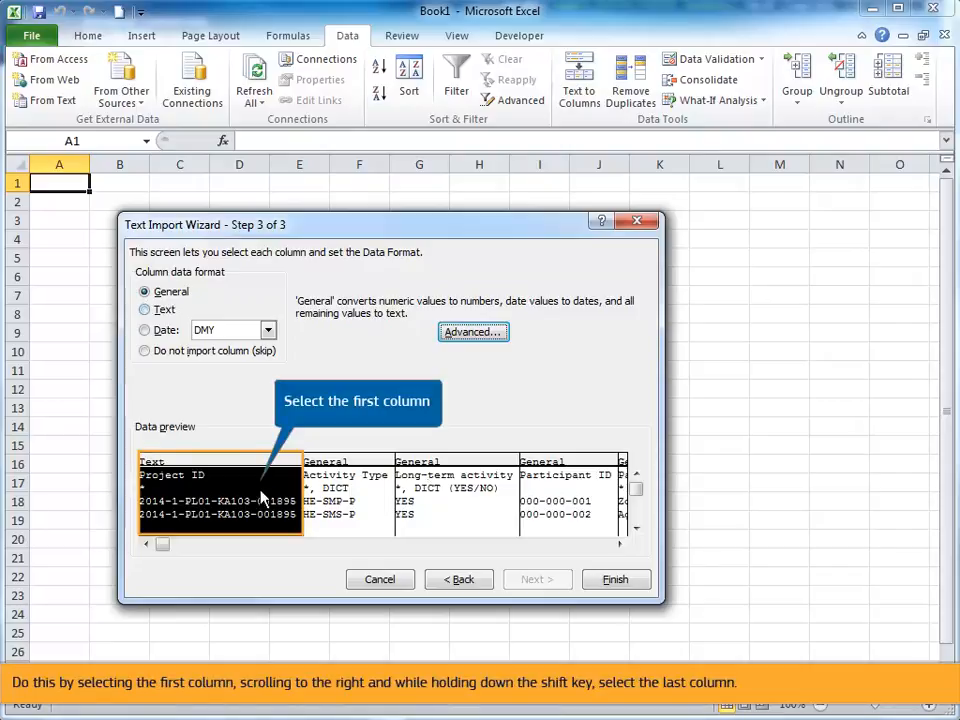
Step: Format all columns from the first to the last as Text and place the imported data at A1 of the existing worksheet
left_click_drag(165, 545, 612, 553)
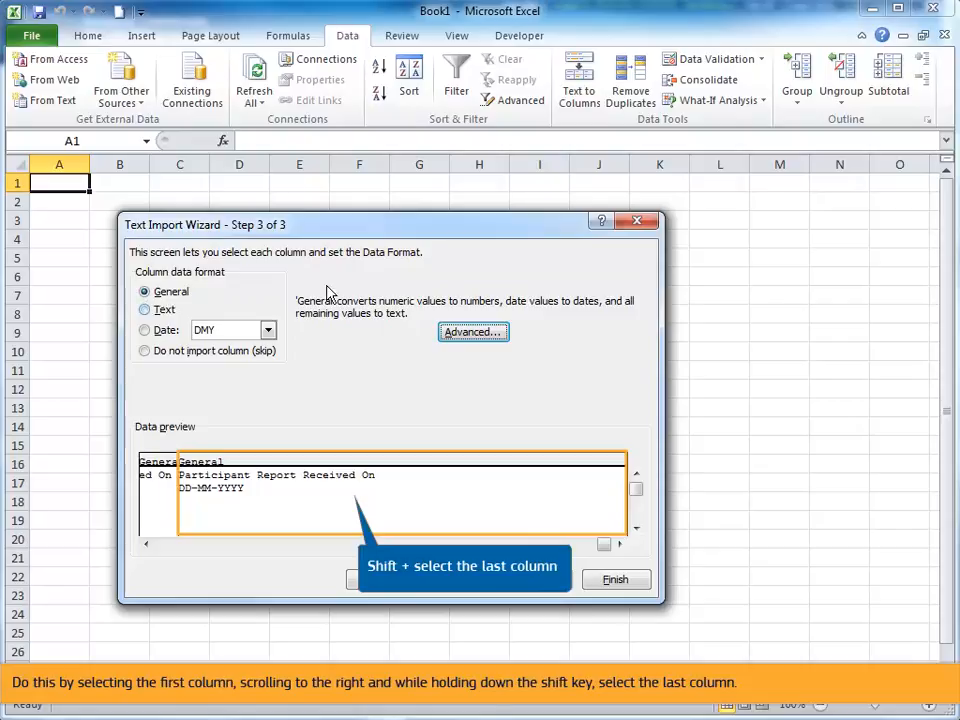
left_click(348, 507, "shift")
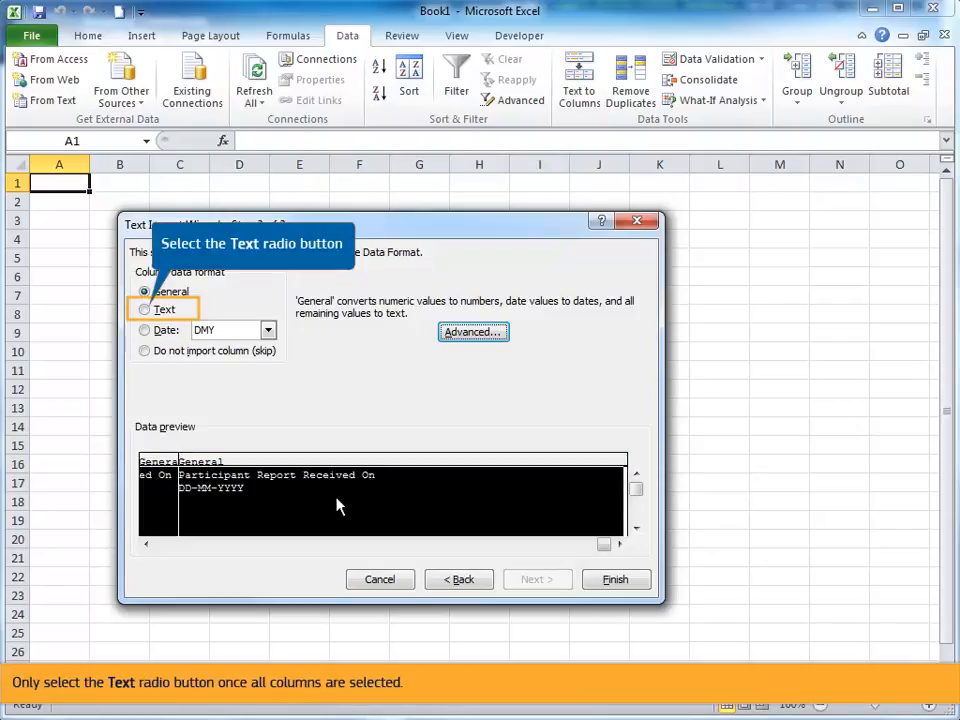
left_click(145, 311)
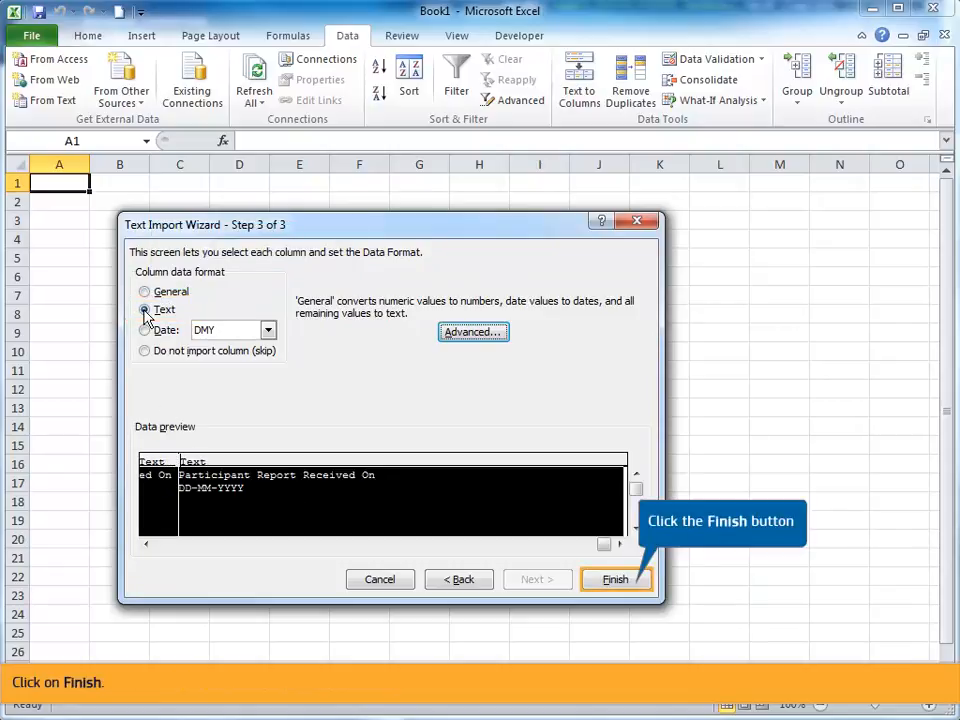
left_click(616, 581)
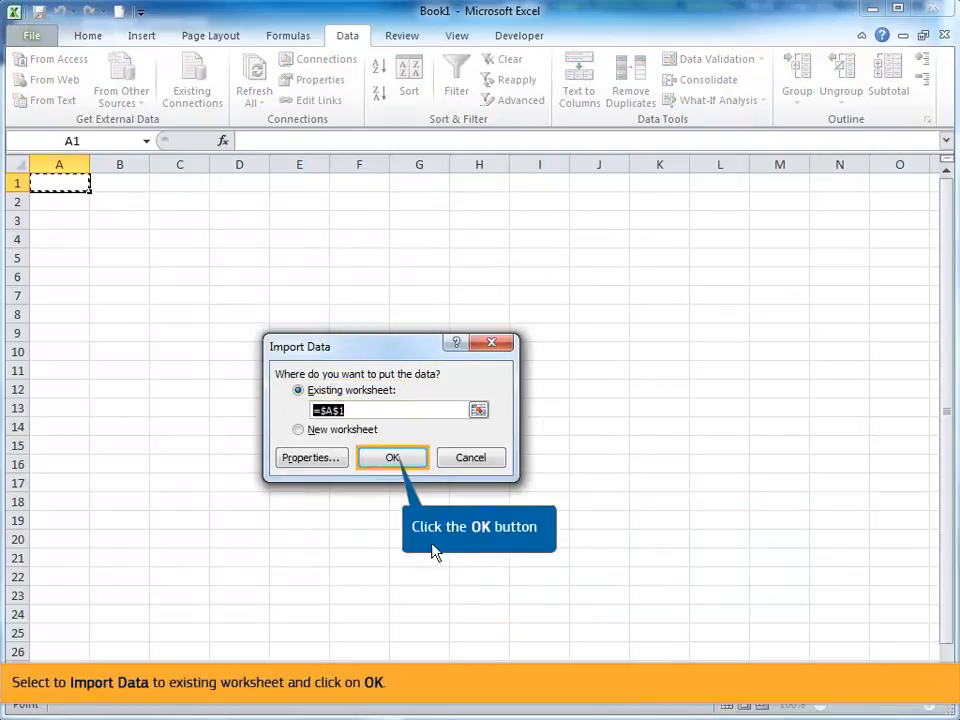
left_click(392, 462)
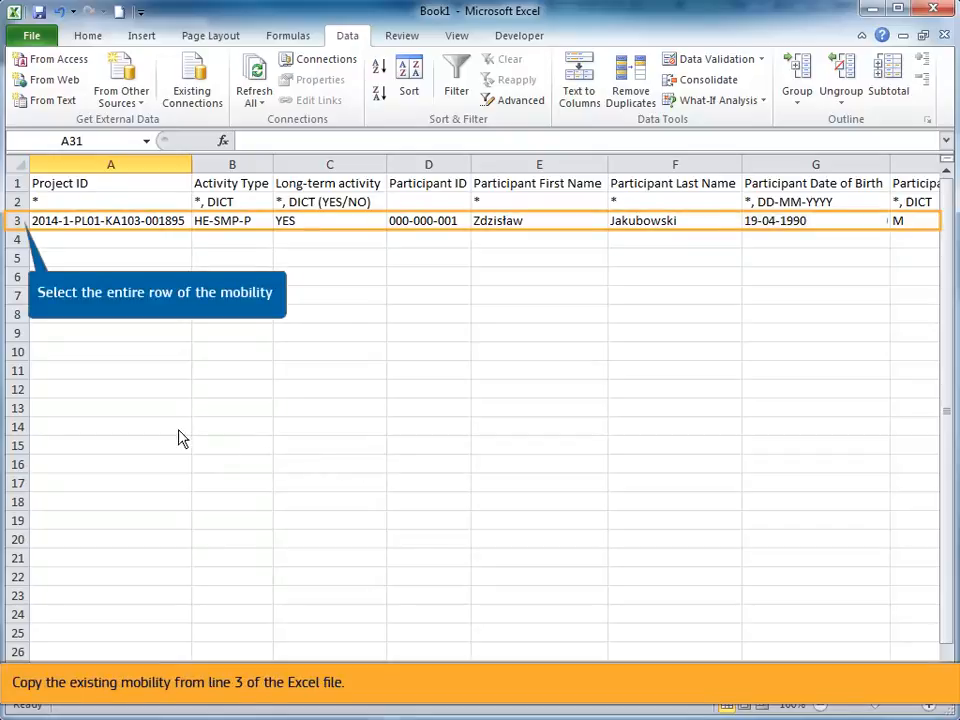
Step: Copy the entire mobility row 3 and paste it into the five rows below, rows 4 to 8
left_click(18, 221)
key("ctrl+c")
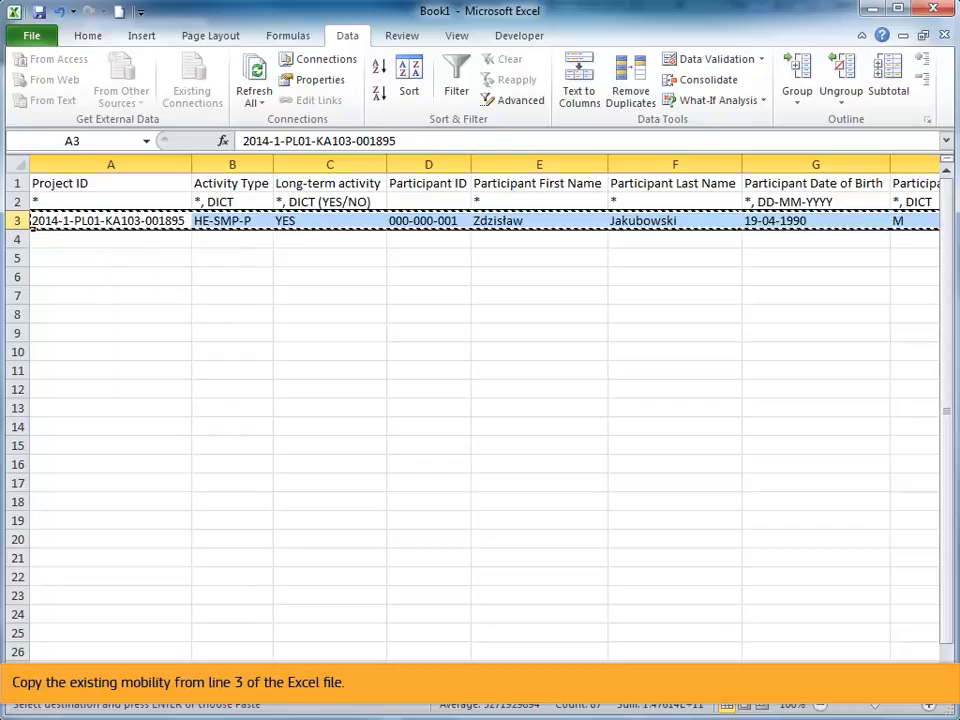
left_click(21, 243)
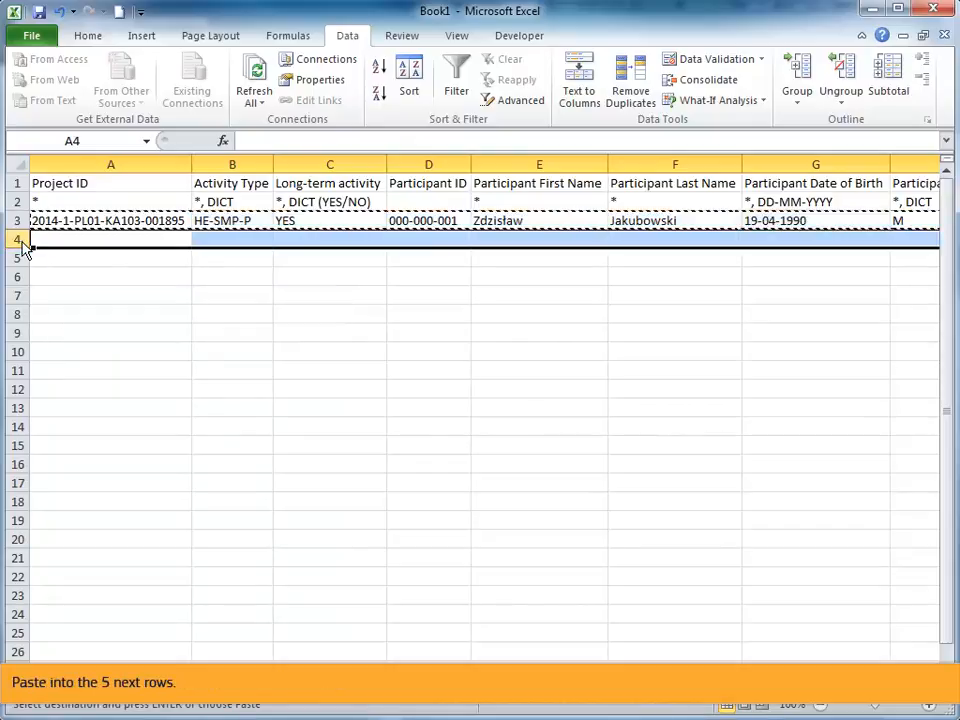
key("ctrl+v")
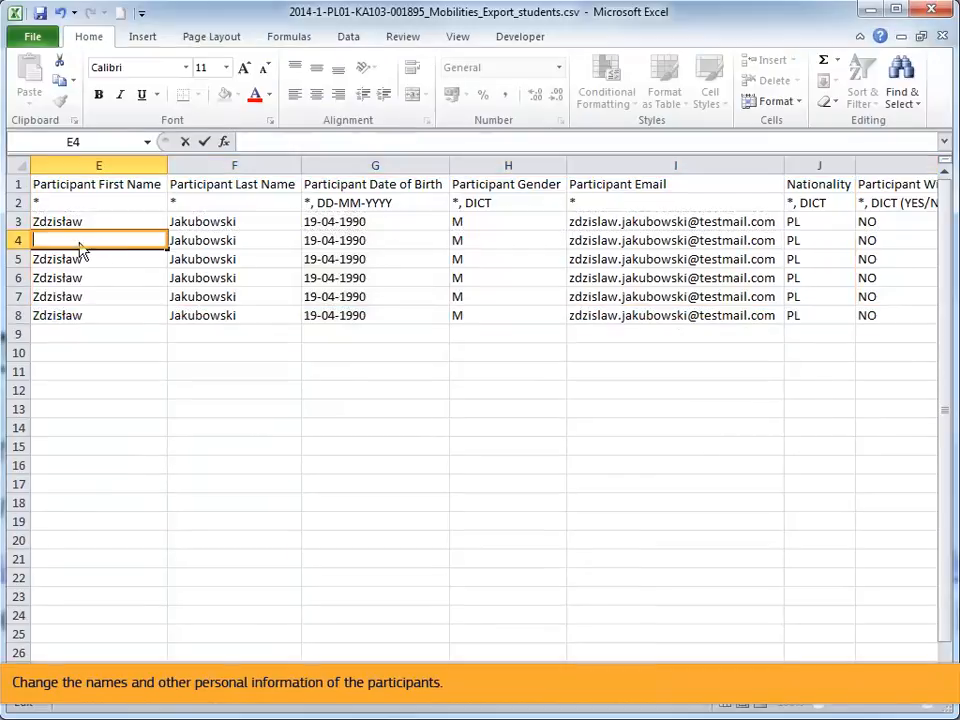
Step: Enter a different participant first name in E4 and change the last digit of the row 4 Mobility ID to 2
type("Anna")
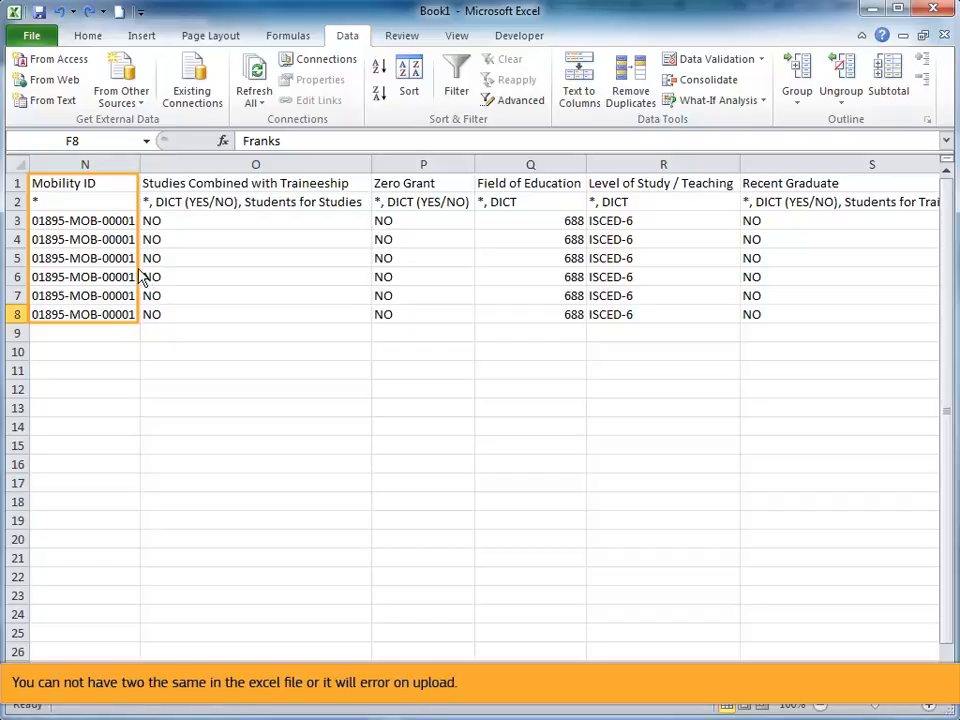
double_click(133, 240)
key("BackSpace")
type("2")
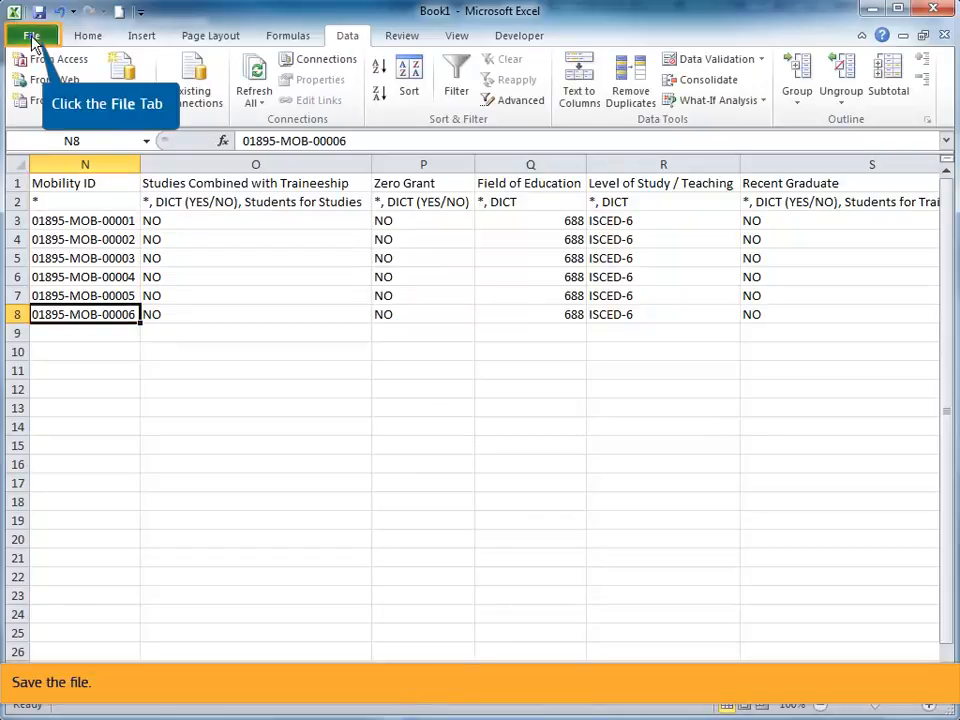
Step: Save the workbook under a new file, import_mobilities.csv, with the file type CSV (Comma delimited)
left_click(32, 37)
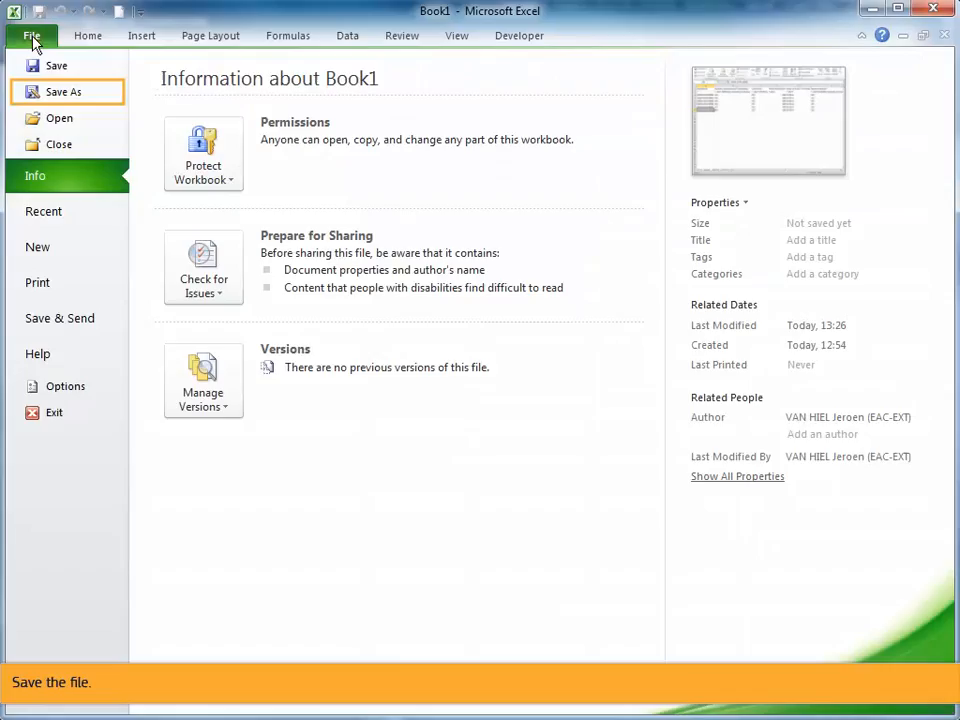
left_click(58, 92)
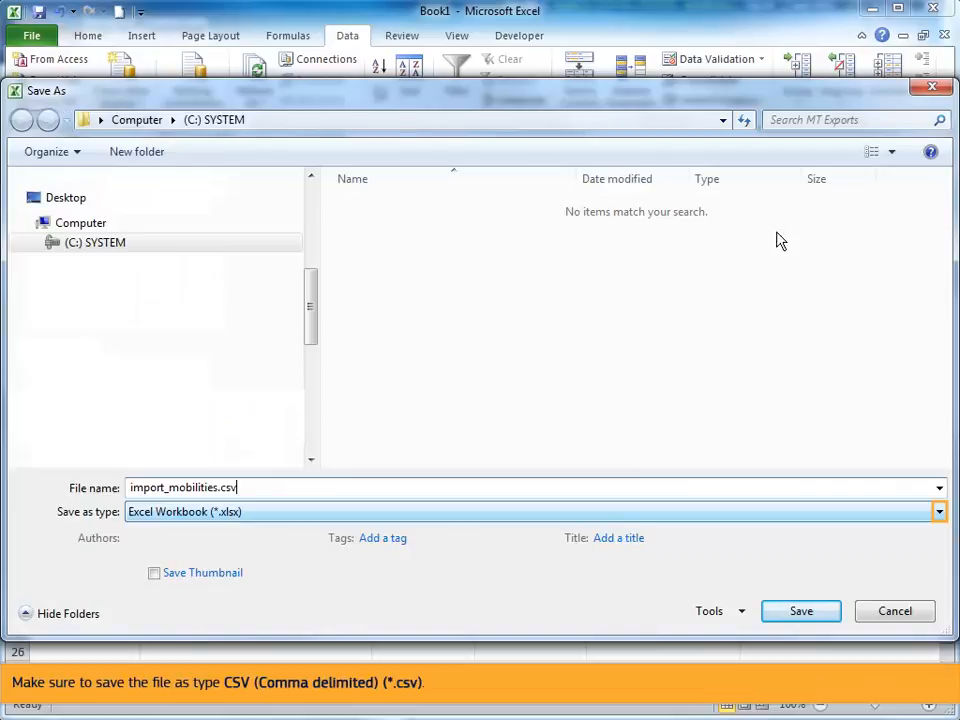
left_click(939, 513)
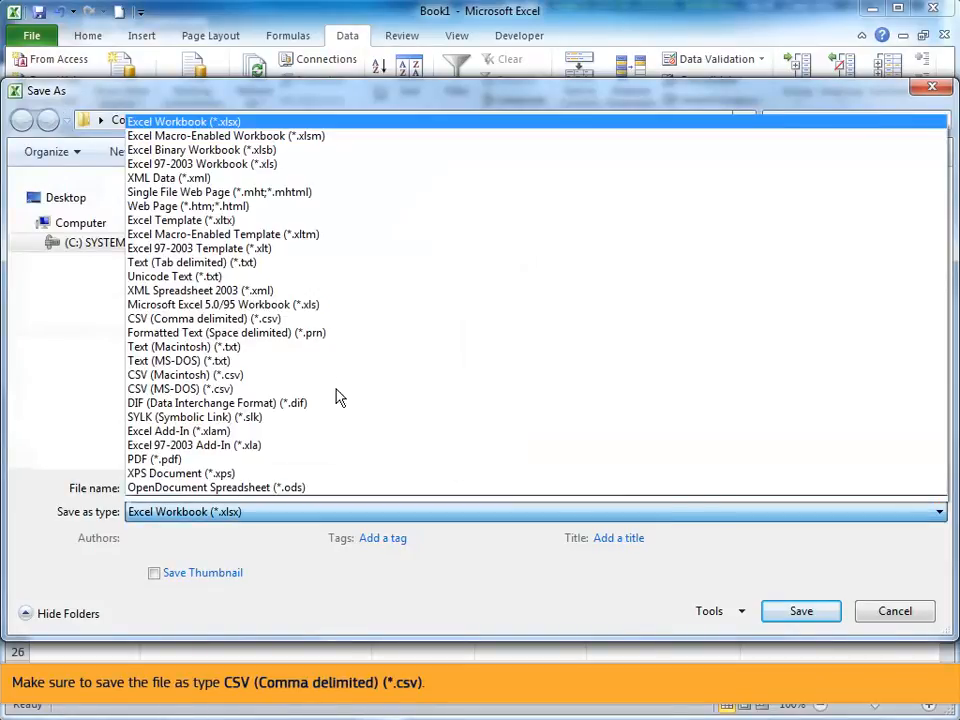
left_click(313, 323)
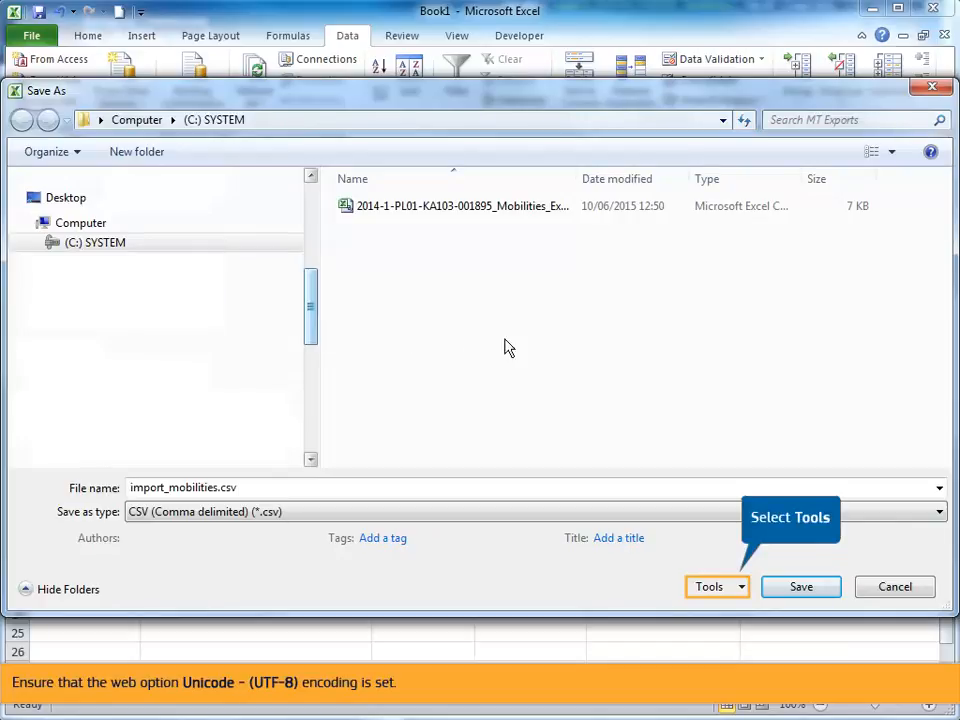
Step: Check that the web options encoding is Unicode (UTF-8), save import_mobilities.csv, and keep the workbook in CSV format
left_click(742, 588)
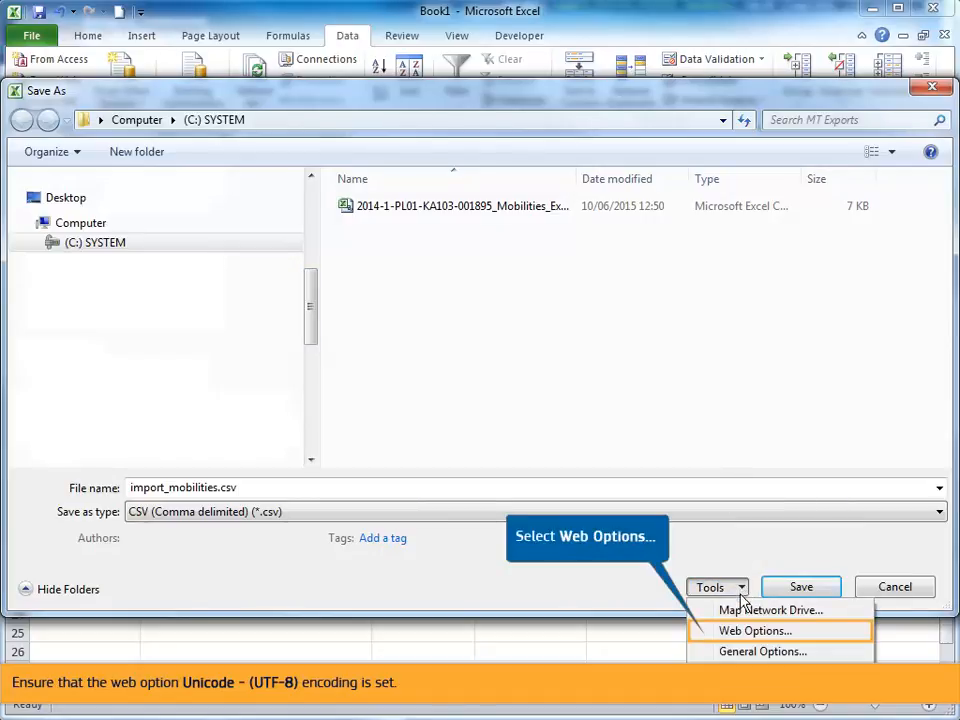
left_click(743, 633)
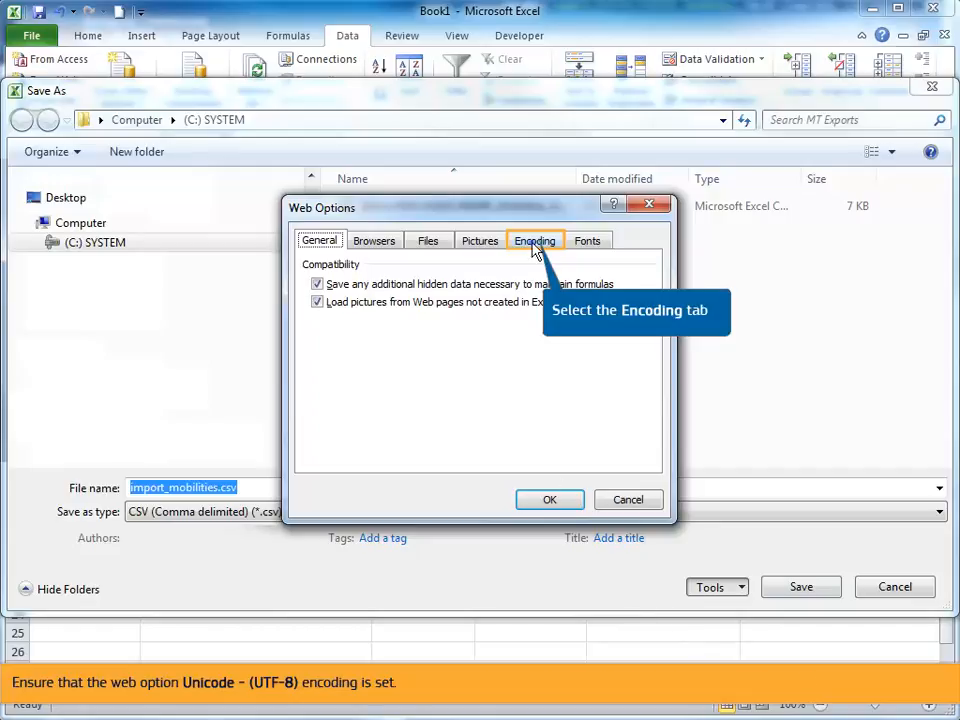
left_click(536, 243)
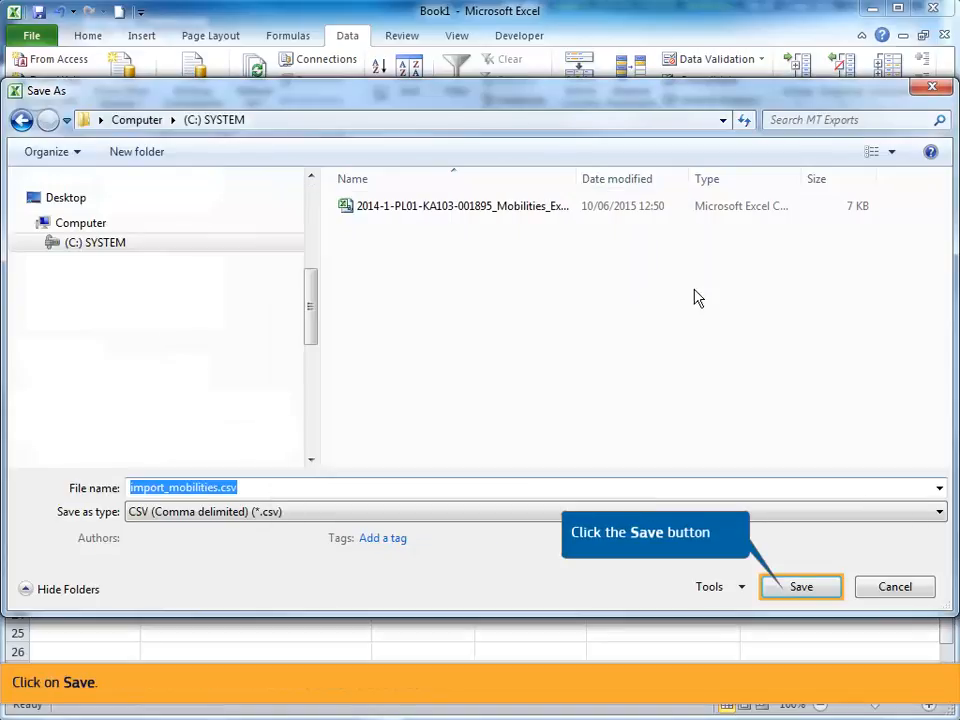
left_click(804, 596)
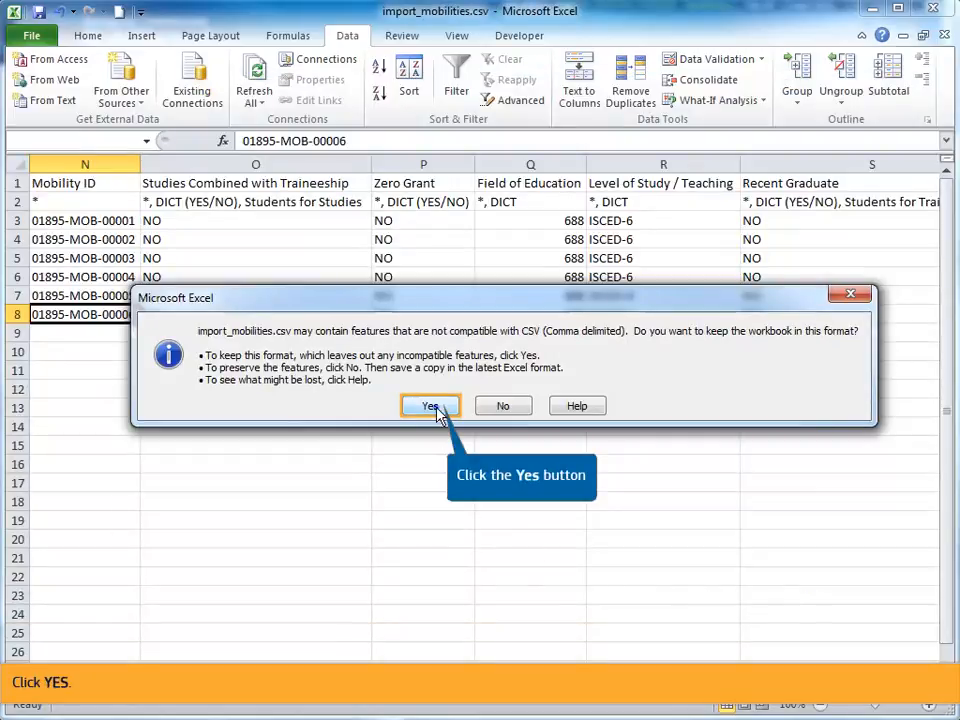
left_click(433, 406)
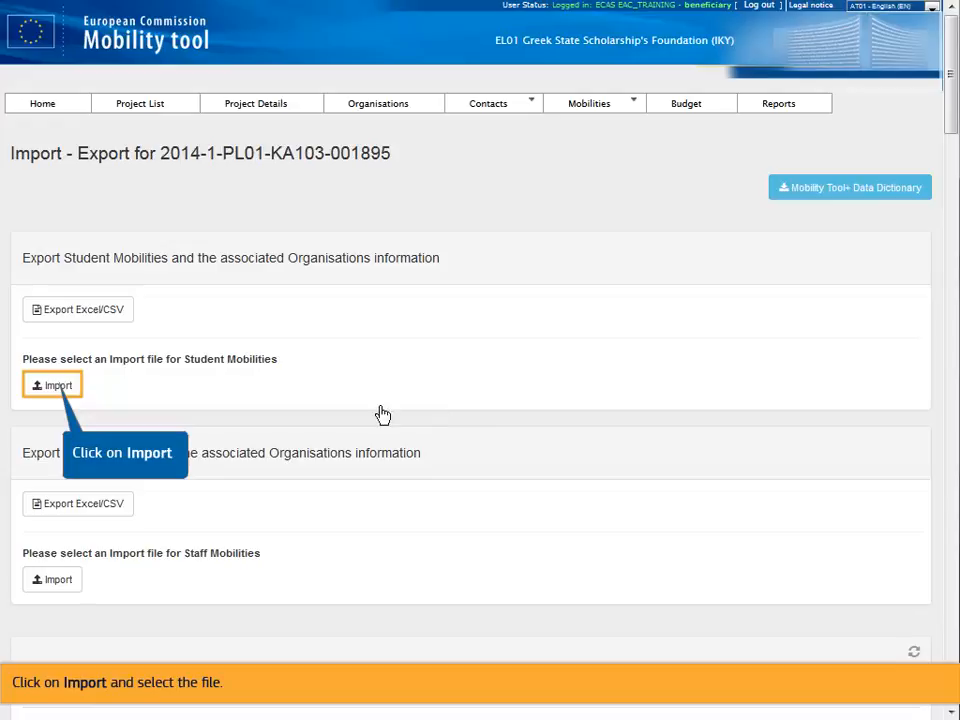
Step: Switch to Mobility Tool and import import_mobilities.csv from the MT Exports folder as the Student Mobilities file
left_click(54, 390)
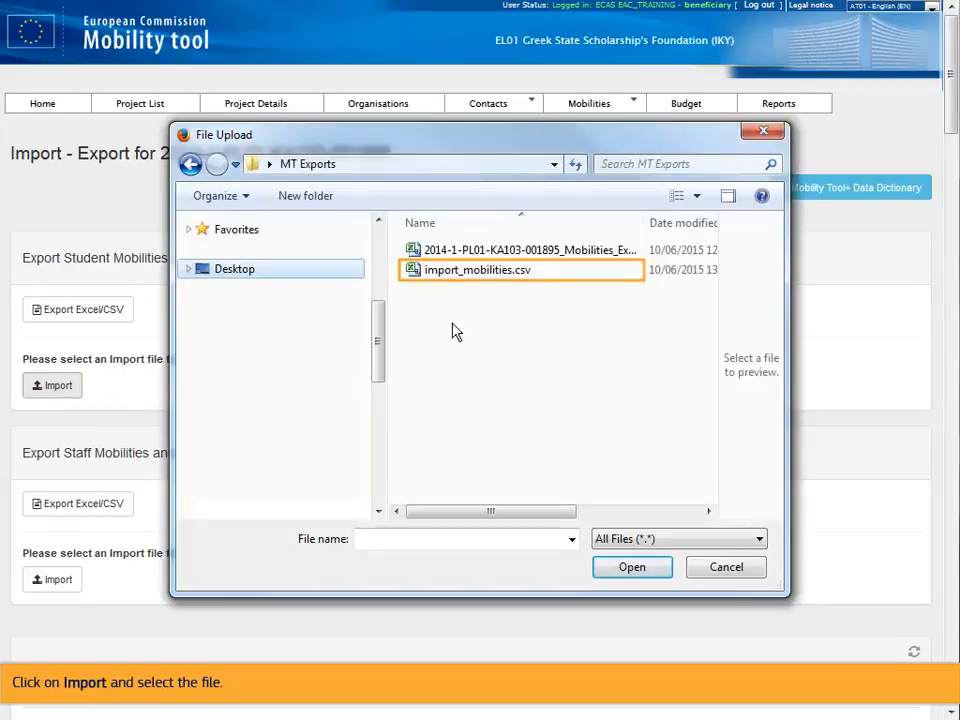
double_click(486, 272)
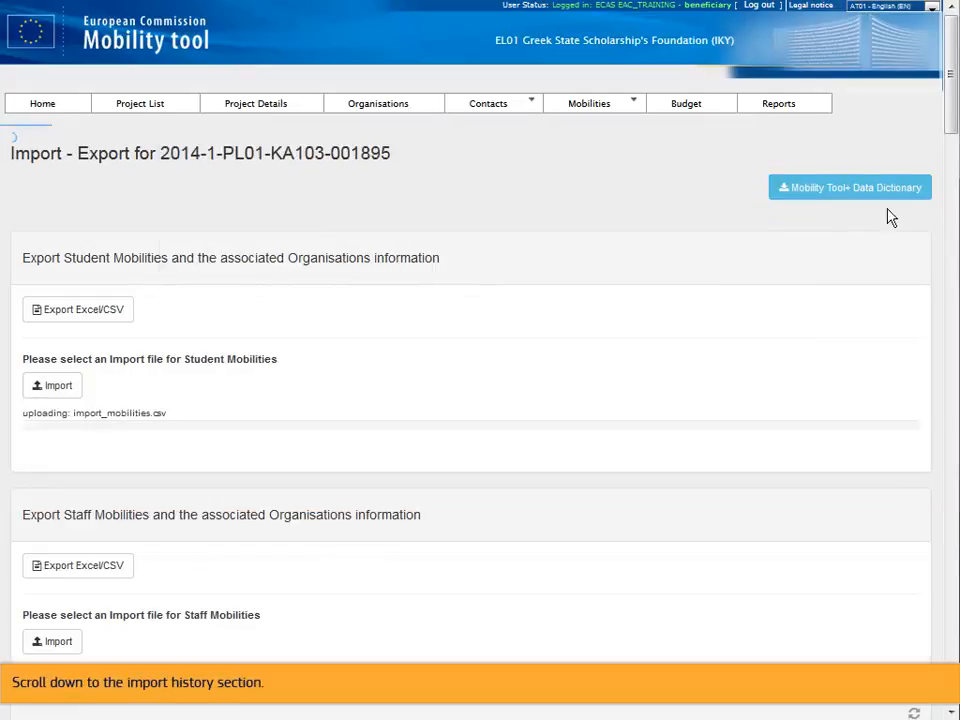
Step: Refresh the import history, and open the project's list of mobilities to check the imported entries
scroll(953, 120, "down", 5)
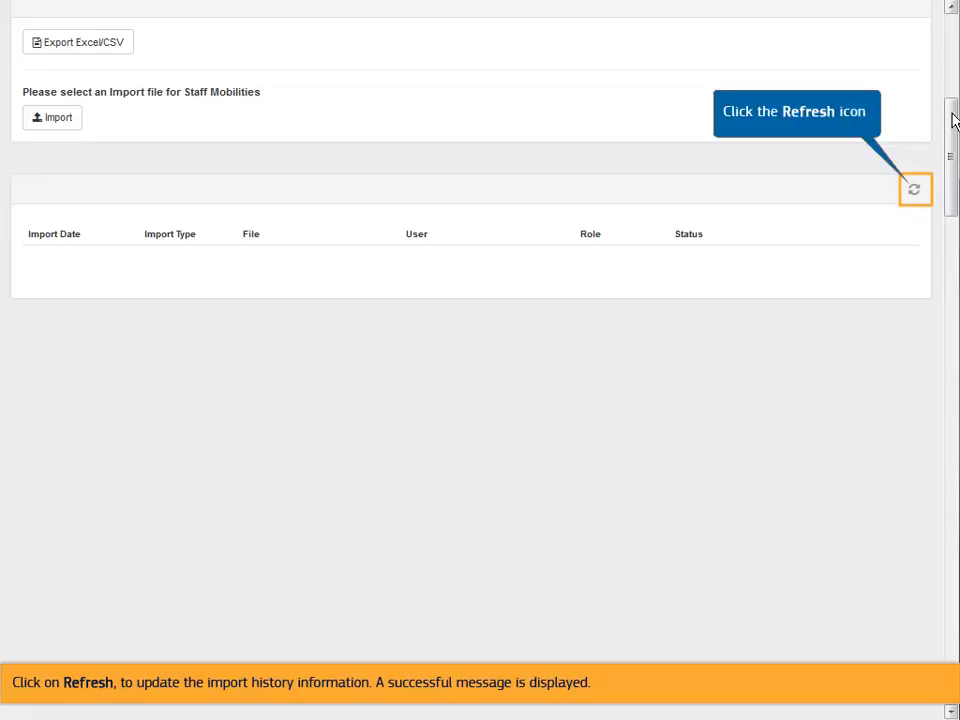
left_click(915, 192)
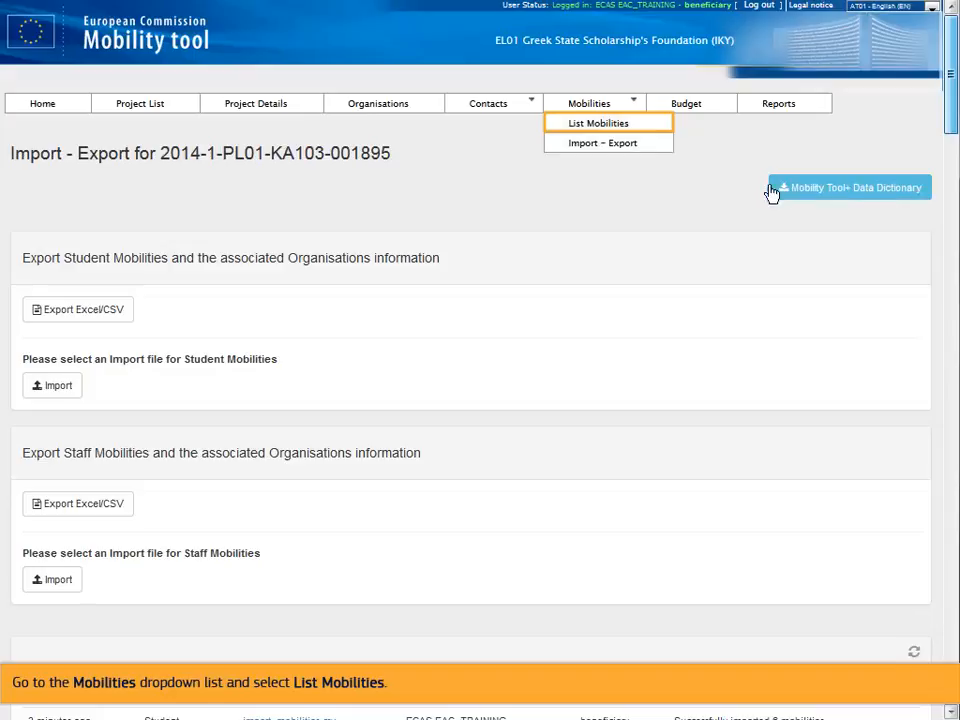
left_click(596, 124)
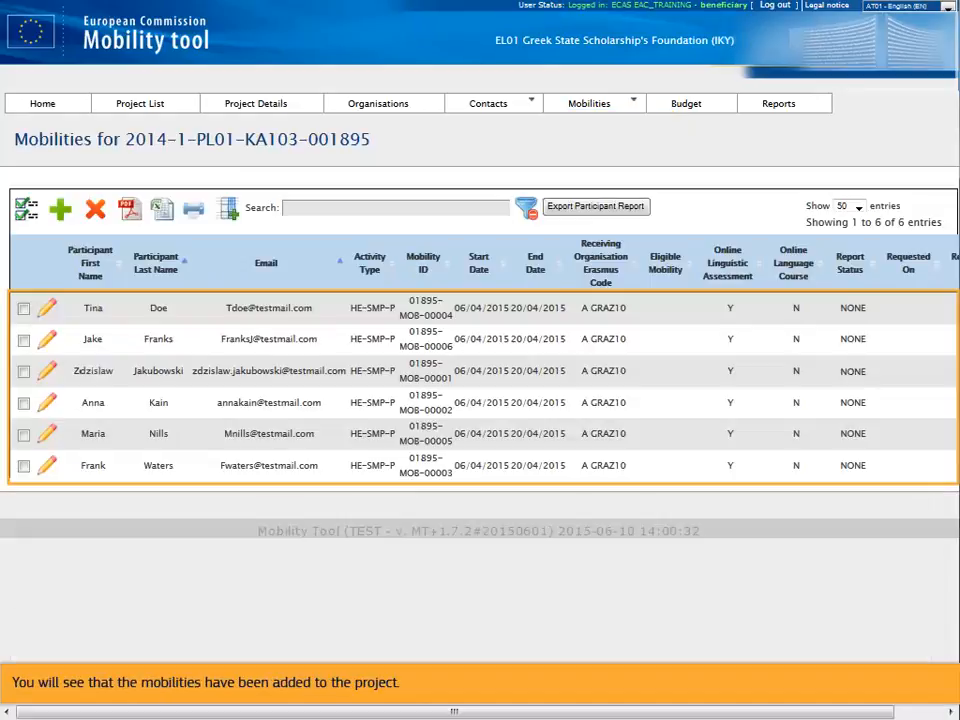